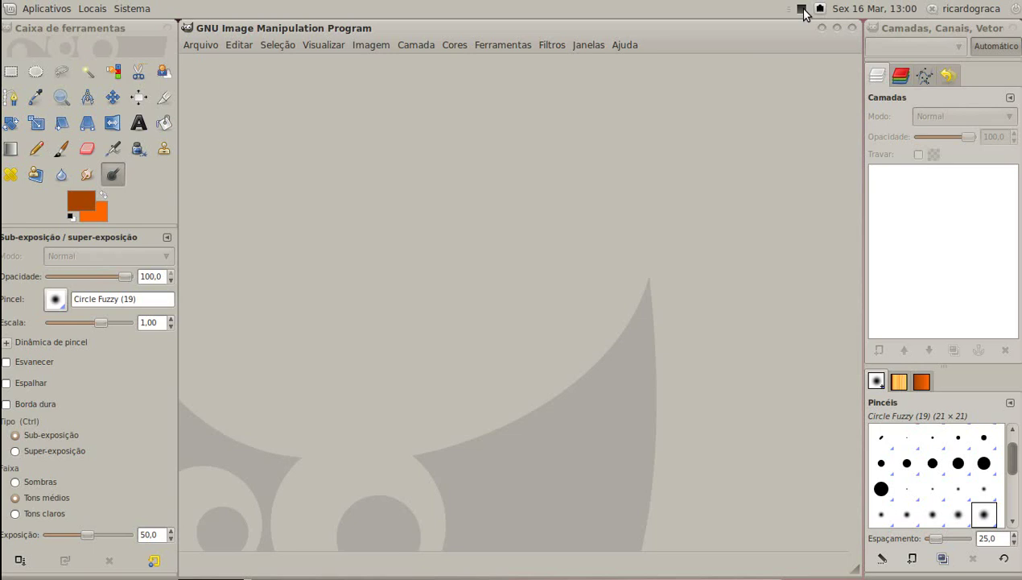
Open the 300.jpg Spartan battlefield still through Arquivo > Abrir.
{"action": "left_click", "coordinate": [197, 48]}
{"action": "left_click", "coordinate": [203, 91]}
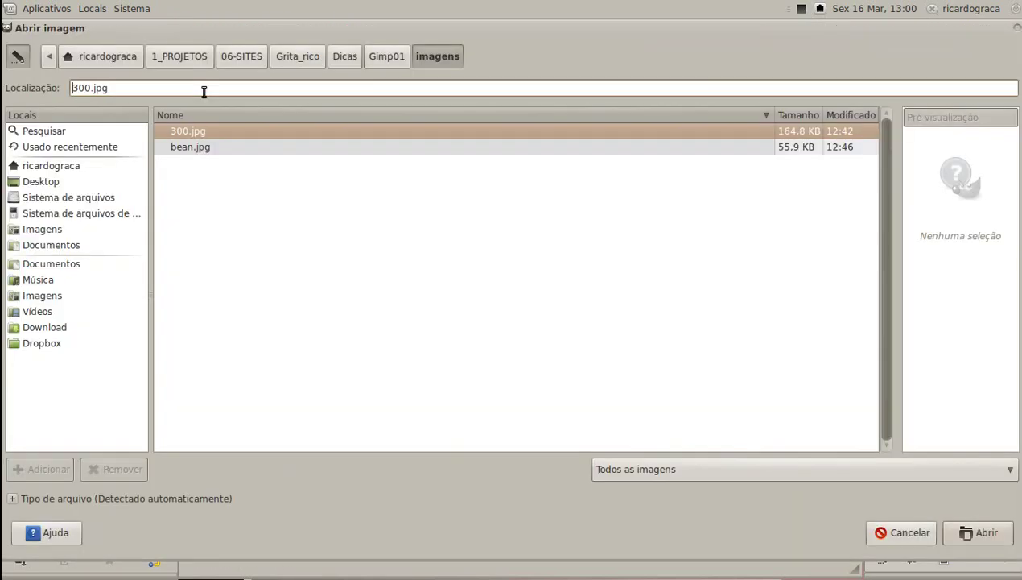
{"action": "left_click", "coordinate": [189, 131]}
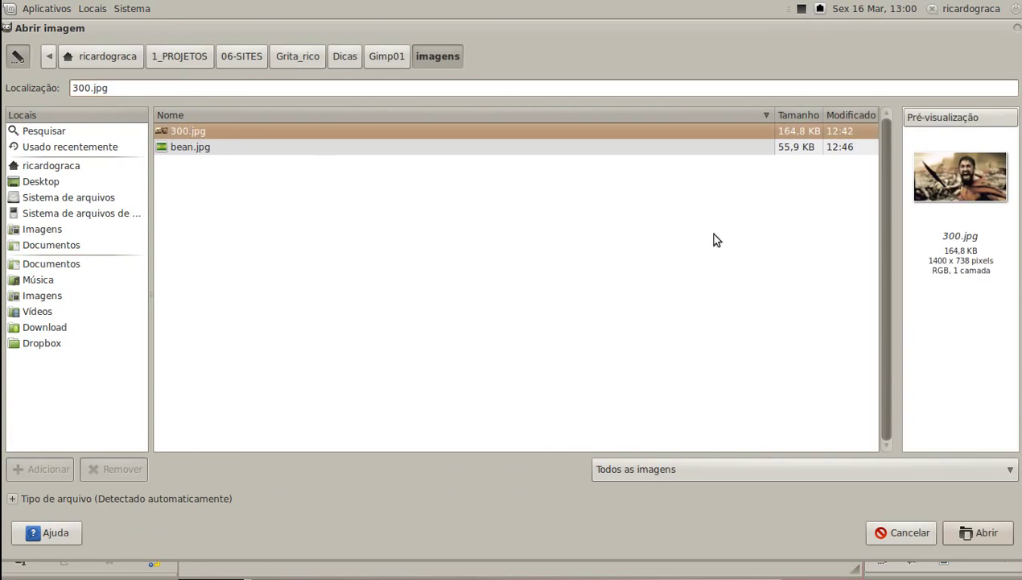
{"action": "left_click", "coordinate": [973, 533]}
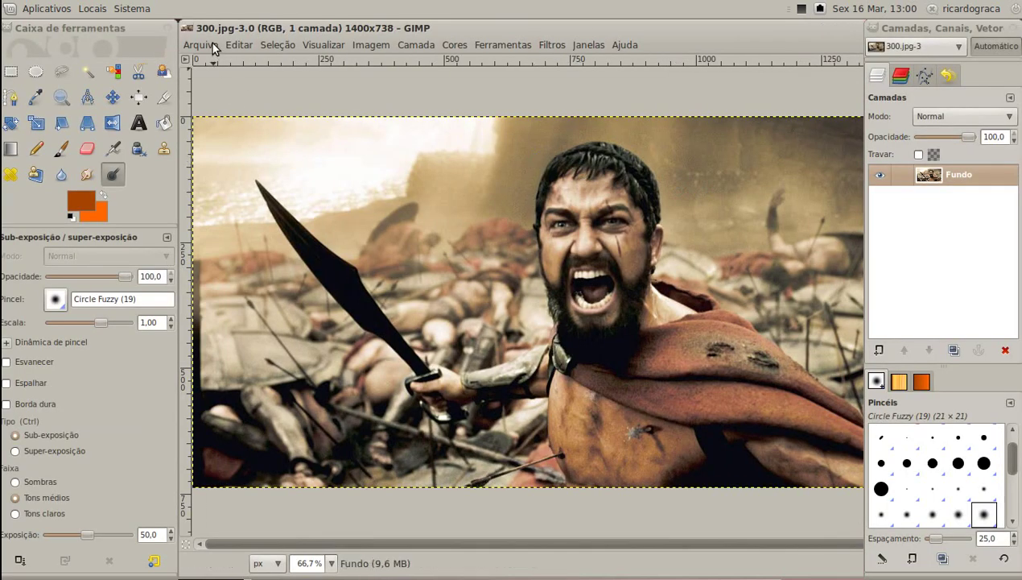
Add the bean.jpg poster as a new layer above the Fundo layer of 300.jpg.
{"action": "left_click", "coordinate": [214, 46]}
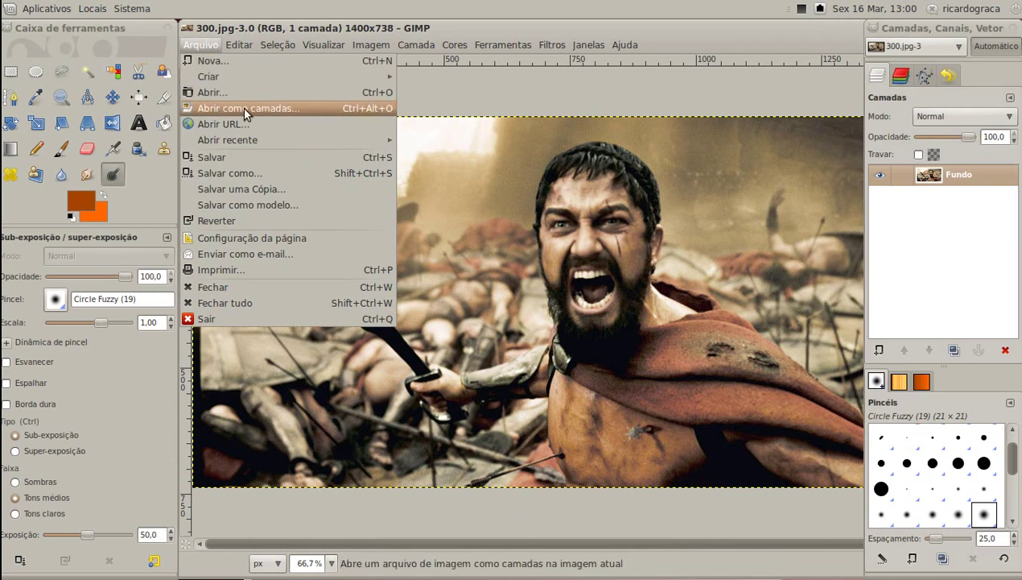
{"action": "left_click", "coordinate": [297, 107]}
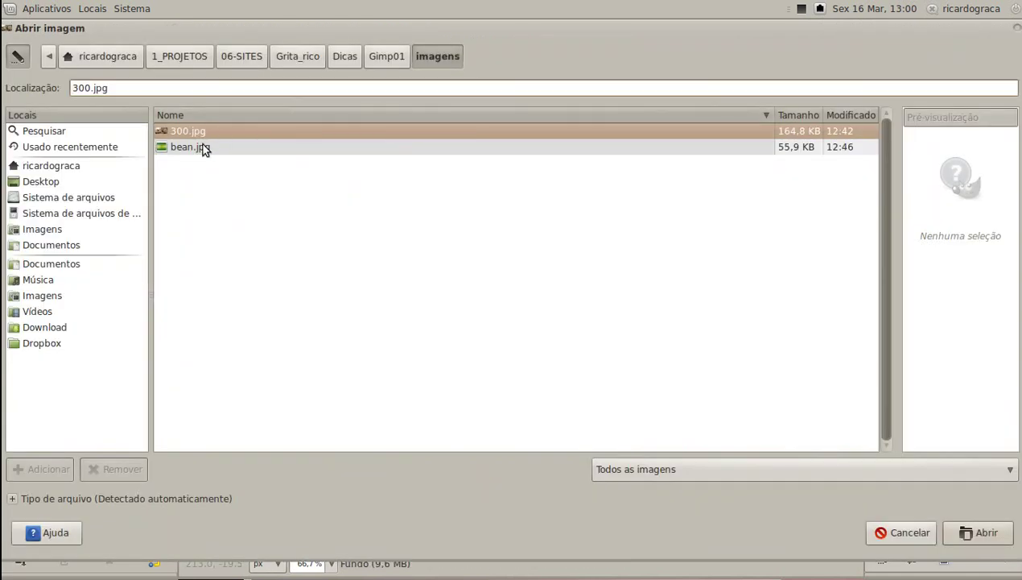
{"action": "left_click", "coordinate": [207, 146]}
{"action": "left_click", "coordinate": [976, 532]}
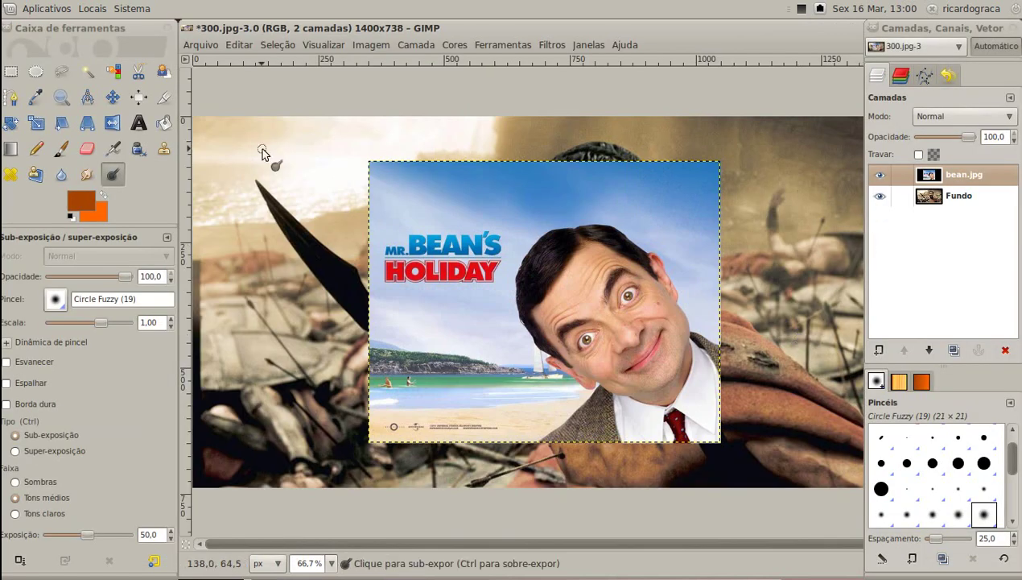
Trace a closed Free Select outline around Mr. Bean's head and face, then commit it.
{"action": "left_click", "coordinate": [63, 73]}
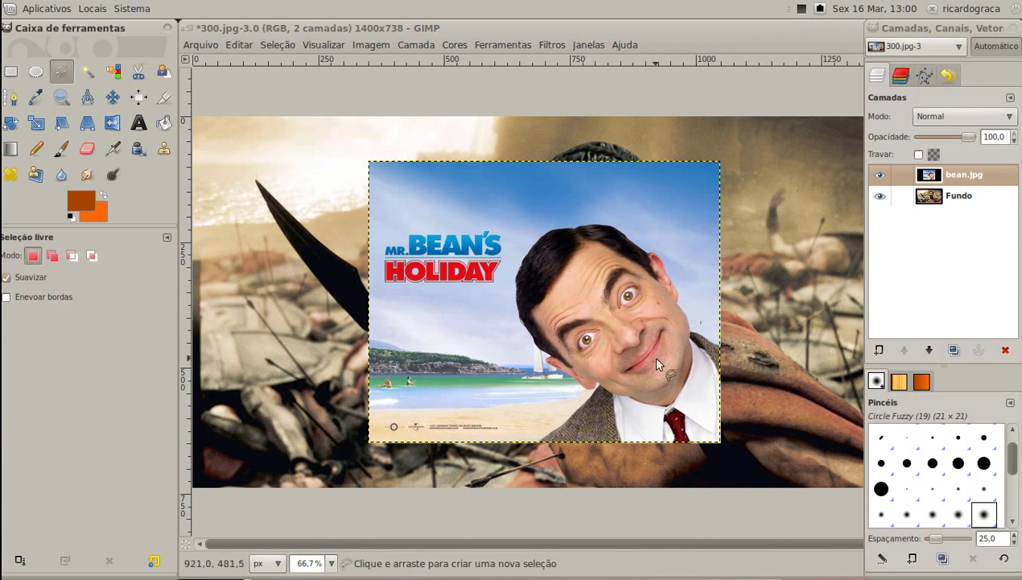
{"action": "left_click", "coordinate": [614, 396]}
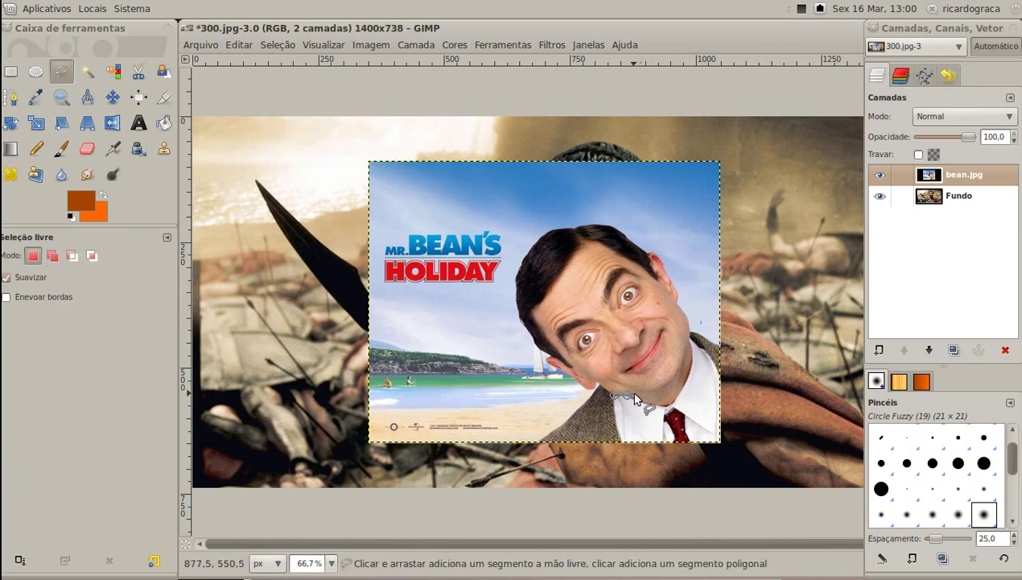
{"action": "left_click", "coordinate": [635, 399]}
{"action": "left_click", "coordinate": [674, 384]}
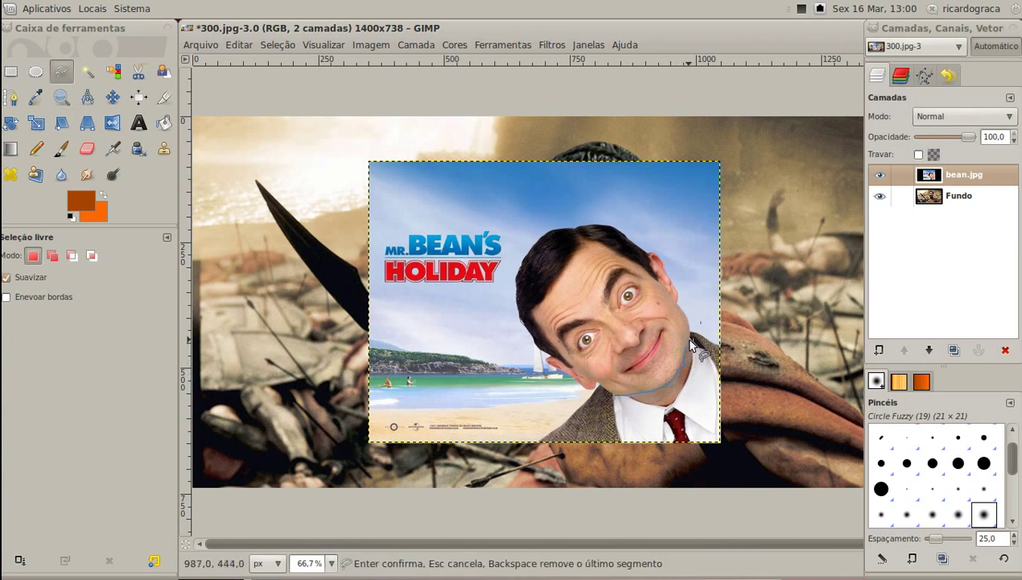
{"action": "left_click_drag", "start_coordinate": [685, 354], "coordinate": [680, 311]}
{"action": "mouse_move", "coordinate": [680, 311]}
{"action": "left_mouse_down"}
{"action": "mouse_move", "coordinate": [650, 249]}
{"action": "mouse_move", "coordinate": [596, 230]}
{"action": "mouse_move", "coordinate": [545, 234]}
{"action": "mouse_move", "coordinate": [517, 279]}
{"action": "mouse_move", "coordinate": [519, 315]}
{"action": "mouse_move", "coordinate": [509, 324]}
{"action": "mouse_move", "coordinate": [529, 338]}
{"action": "left_mouse_up"}
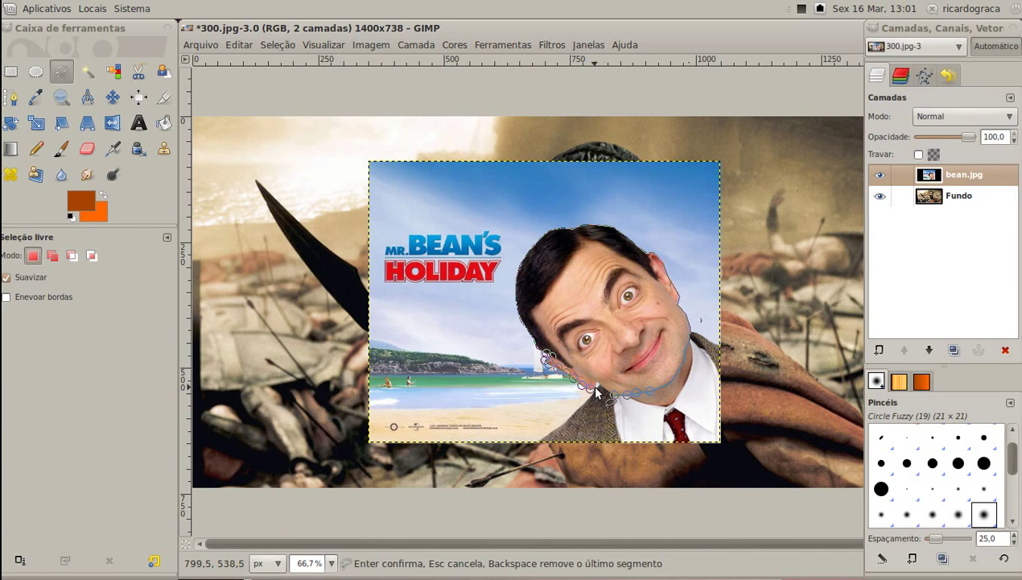
{"action": "left_click", "coordinate": [596, 386]}
{"action": "key", "text": "Return"}
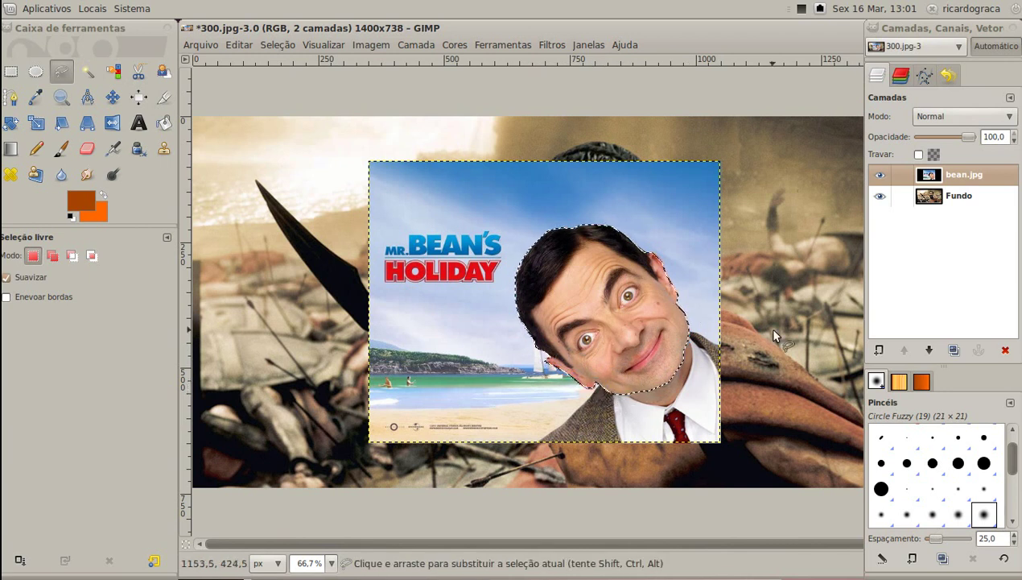
Copy Mr. Bean's selected face and paste it into its own new layer, Camada colada.
{"action": "left_click", "coordinate": [239, 45]}
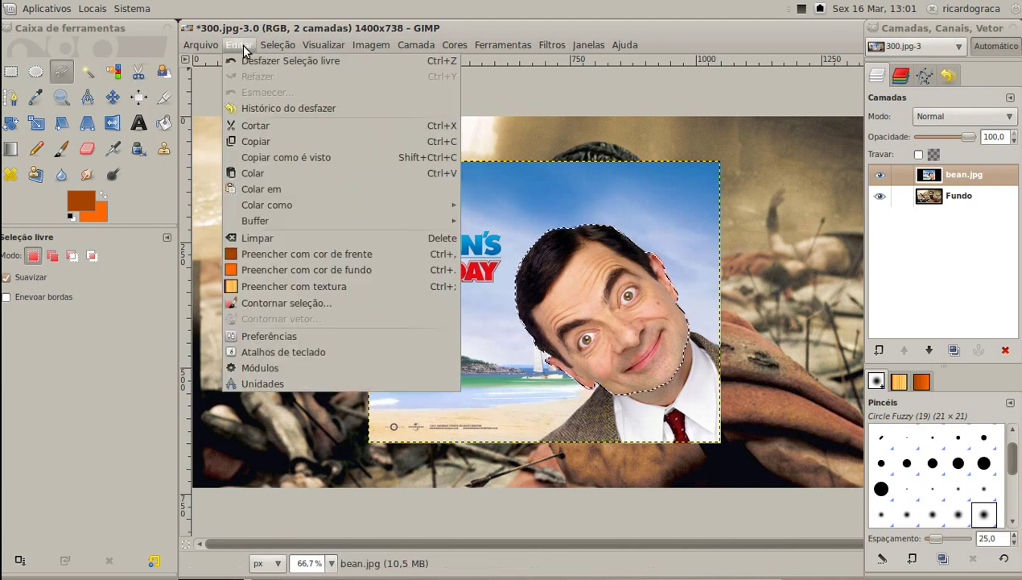
{"action": "left_click", "coordinate": [244, 142]}
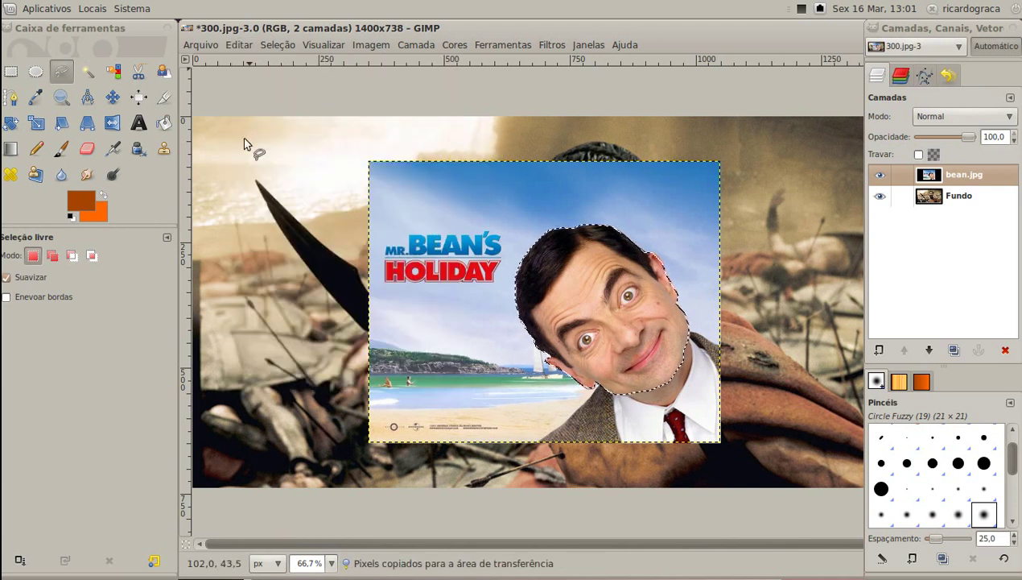
{"action": "left_click", "coordinate": [247, 43]}
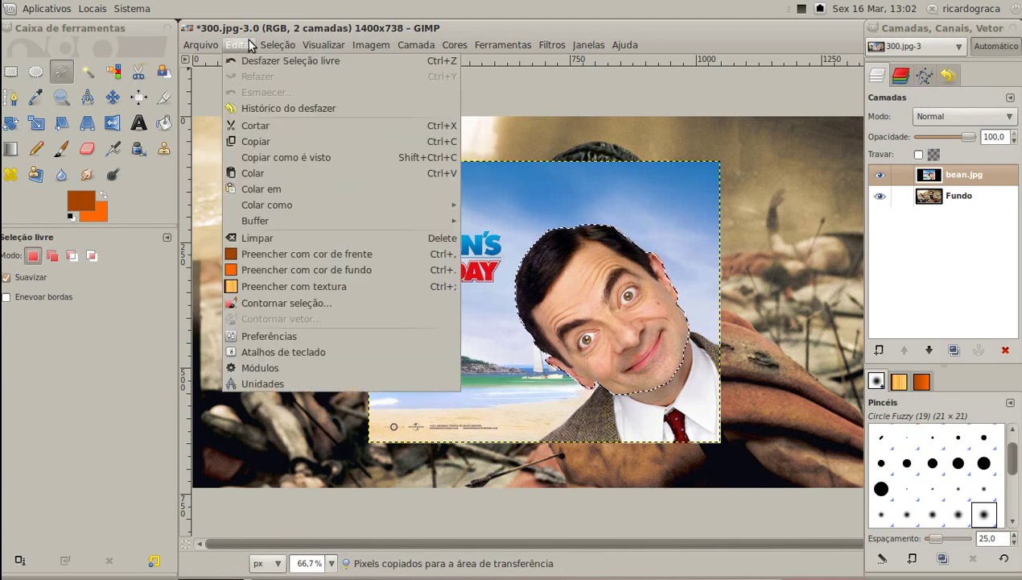
{"action": "left_click", "coordinate": [249, 173]}
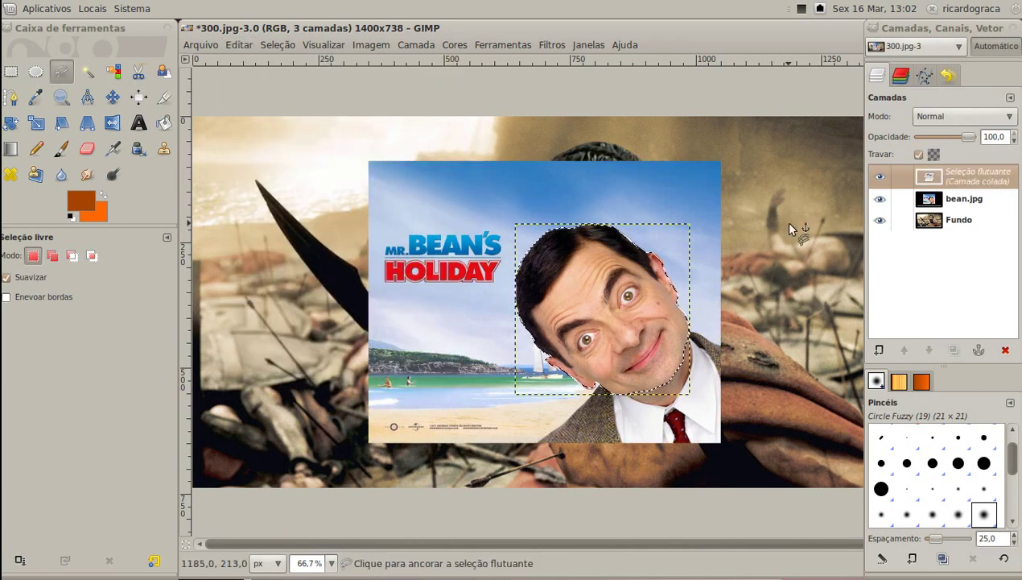
{"action": "left_click", "coordinate": [879, 350]}
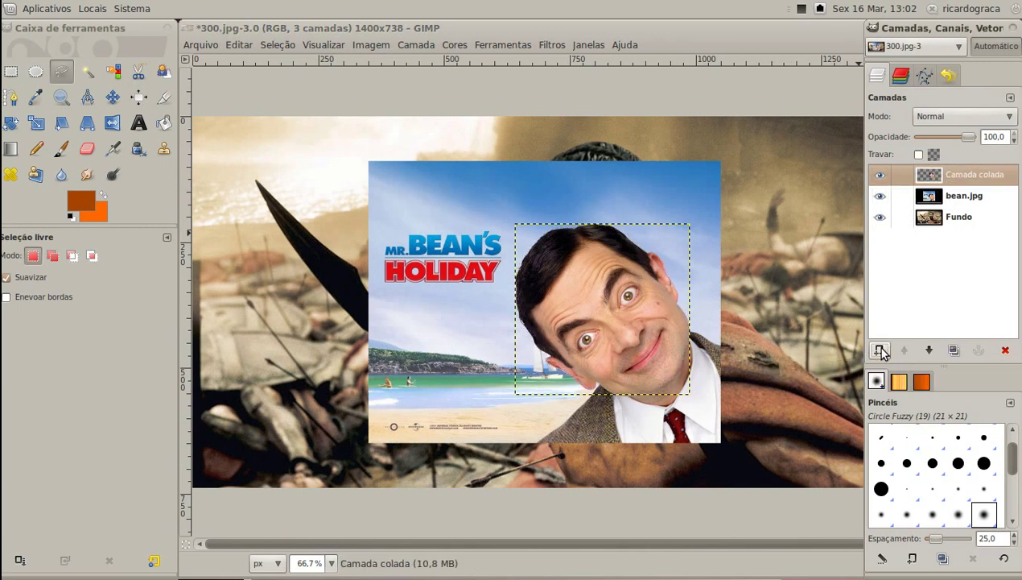
{"action": "left_click", "coordinate": [958, 197]}
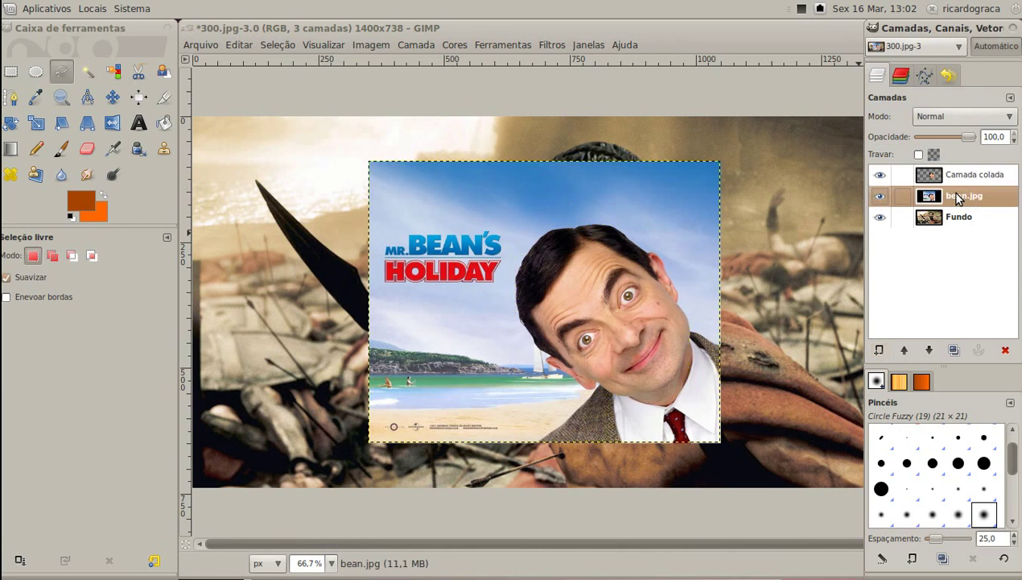
Toggle the bean.jpg poster layer's visibility to check it, then delete that layer.
{"action": "left_click", "coordinate": [879, 196]}
{"action": "left_click", "coordinate": [880, 196]}
{"action": "left_click", "coordinate": [880, 196]}
{"action": "left_click", "coordinate": [880, 196]}
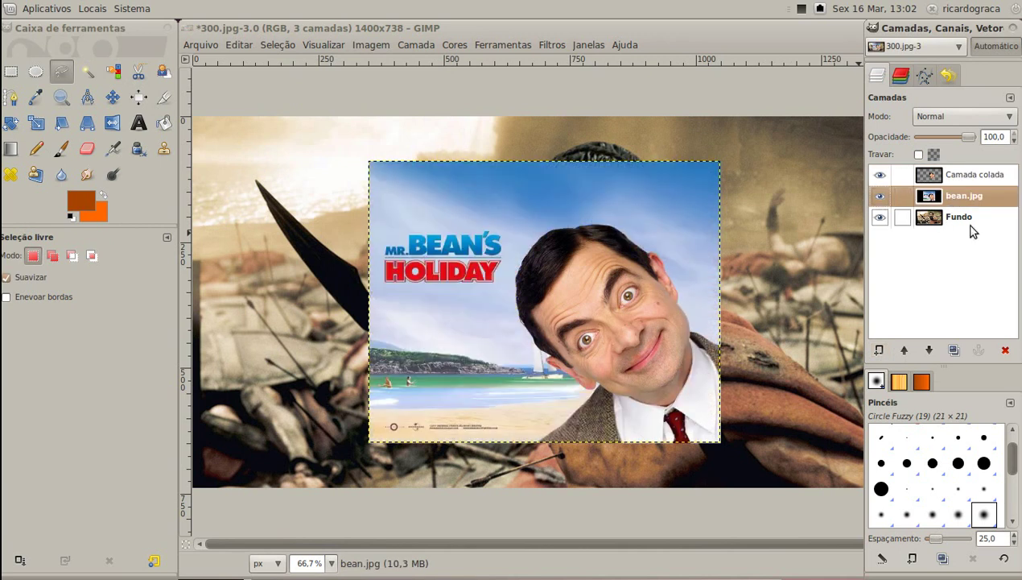
{"action": "left_click", "coordinate": [1003, 349]}
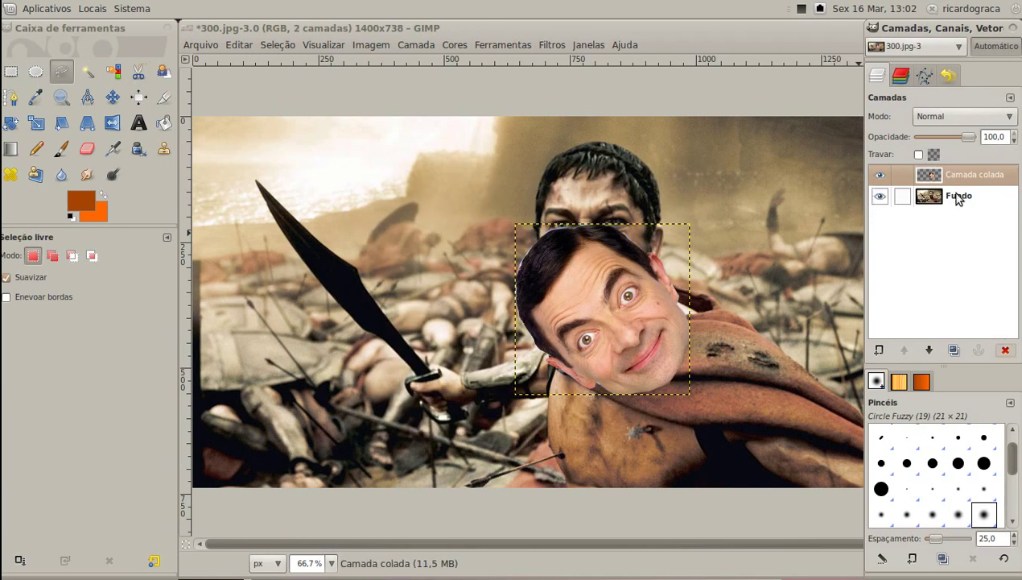
Move Mr. Bean's face up over the Spartan's head and rotate it upright to match.
{"action": "left_click", "coordinate": [114, 100]}
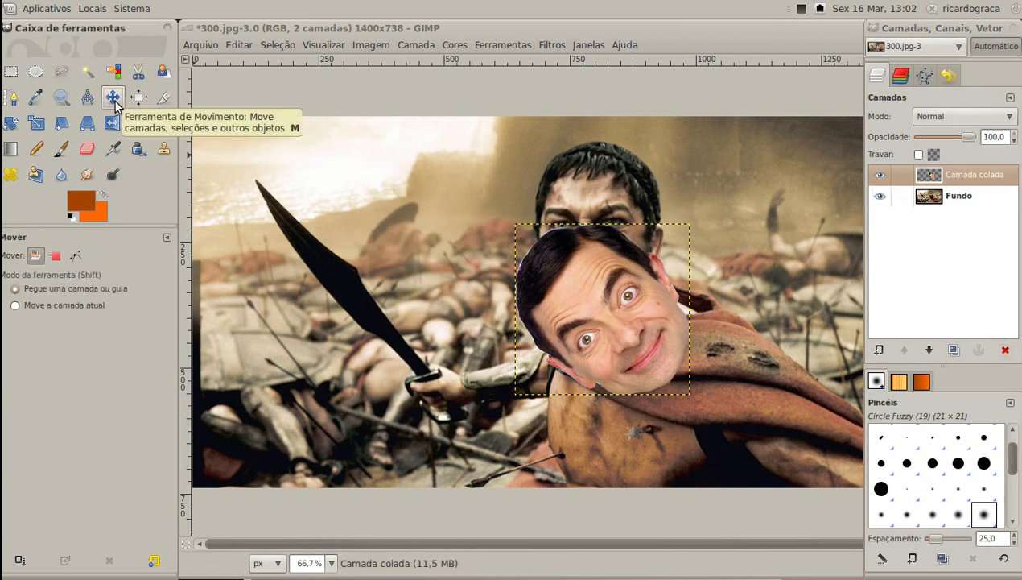
{"action": "mouse_move", "coordinate": [590, 337]}
{"action": "left_mouse_down"}
{"action": "mouse_move", "coordinate": [569, 254]}
{"action": "mouse_move", "coordinate": [567, 277]}
{"action": "mouse_move", "coordinate": [593, 298]}
{"action": "mouse_move", "coordinate": [595, 269]}
{"action": "left_mouse_up"}
{"action": "left_click", "coordinate": [11, 123]}
{"action": "left_click", "coordinate": [318, 174]}
{"action": "left_click", "coordinate": [112, 97]}
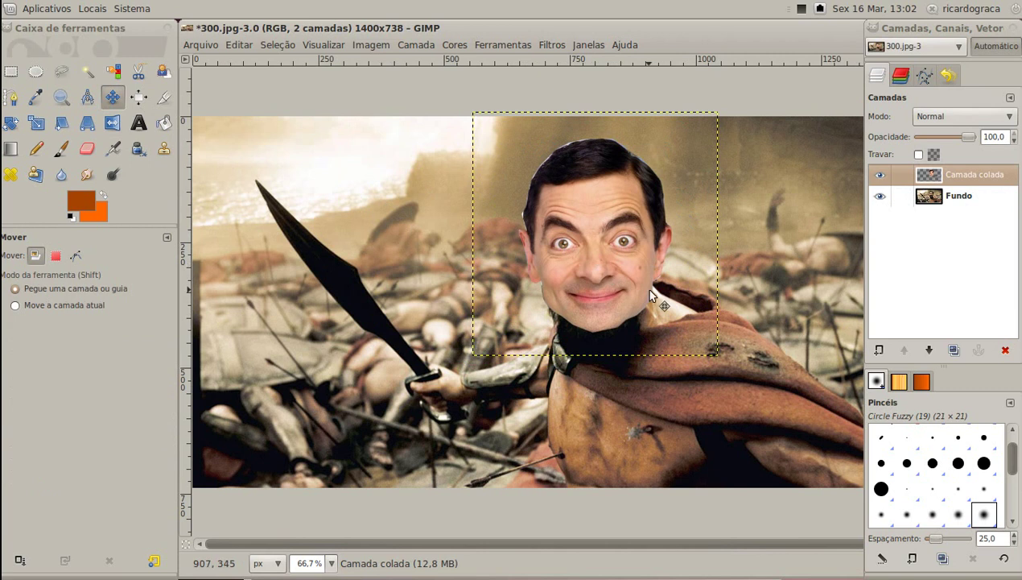
Set up the Eraser with the Circle Fuzzy brush, pressure controlling hardness and size.
{"action": "left_click", "coordinate": [84, 152]}
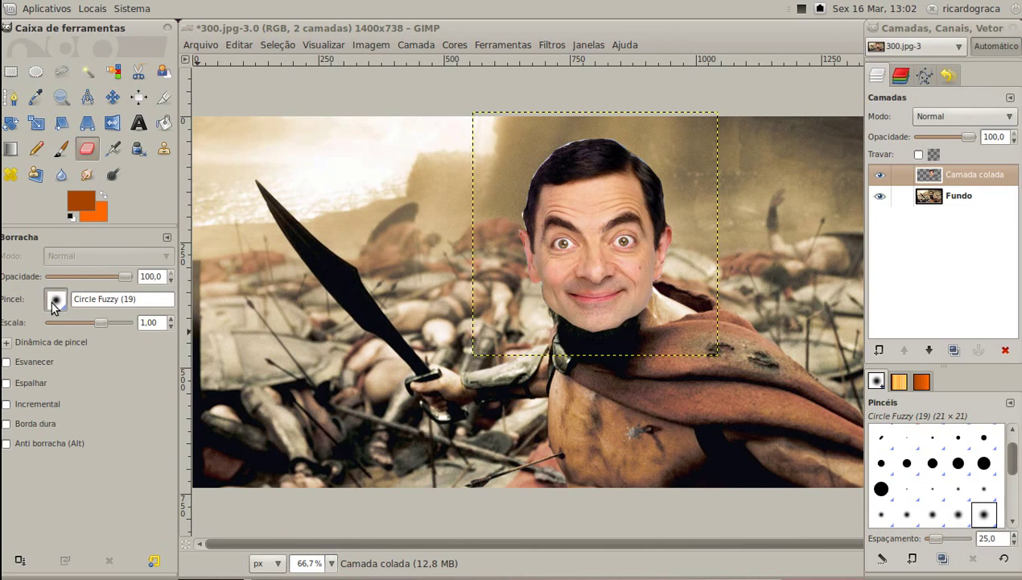
{"action": "left_click", "coordinate": [54, 299]}
{"action": "left_click", "coordinate": [9, 346]}
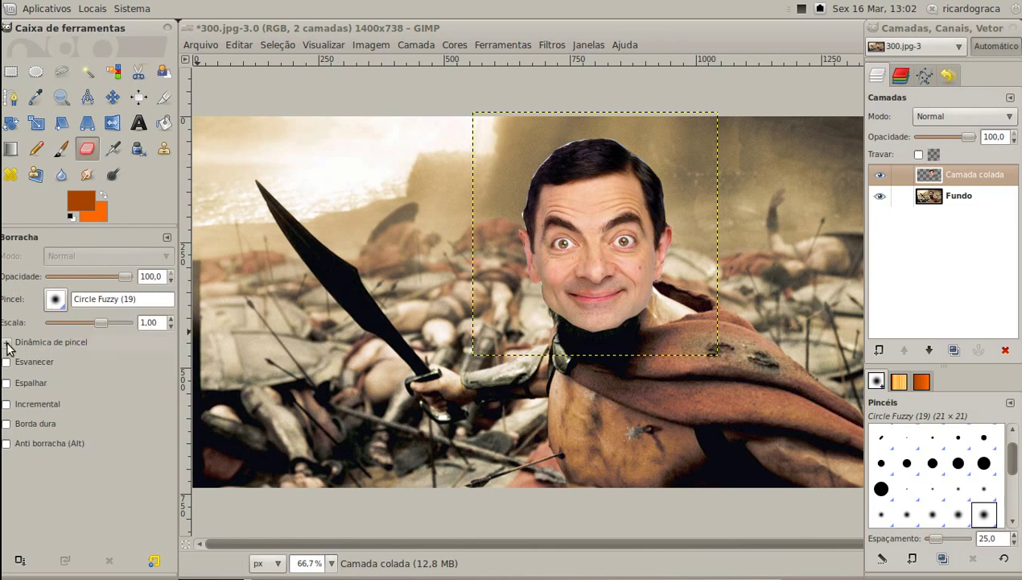
{"action": "left_click", "coordinate": [8, 343]}
{"action": "left_click", "coordinate": [74, 397]}
{"action": "left_click", "coordinate": [89, 397]}
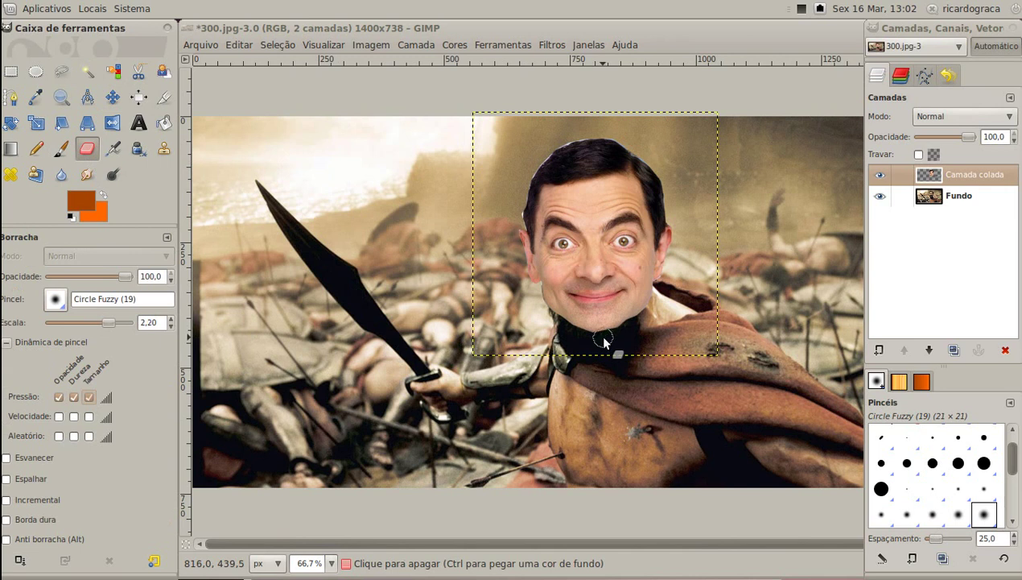
Erase the leftover edges around the face's chin and neck, then shrink the brush.
{"action": "left_click_drag", "start_coordinate": [643, 316], "coordinate": [624, 334]}
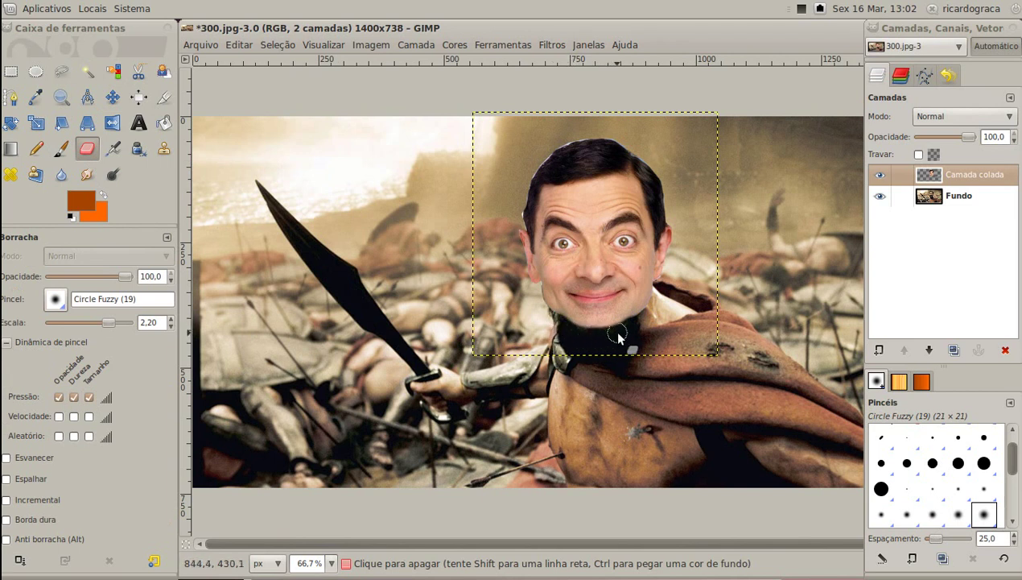
{"action": "left_click_drag", "start_coordinate": [628, 333], "coordinate": [676, 293]}
{"action": "key", "text": "bracketleft"}
{"action": "key", "text": "bracketleft"}
{"action": "key", "text": "bracketleft"}
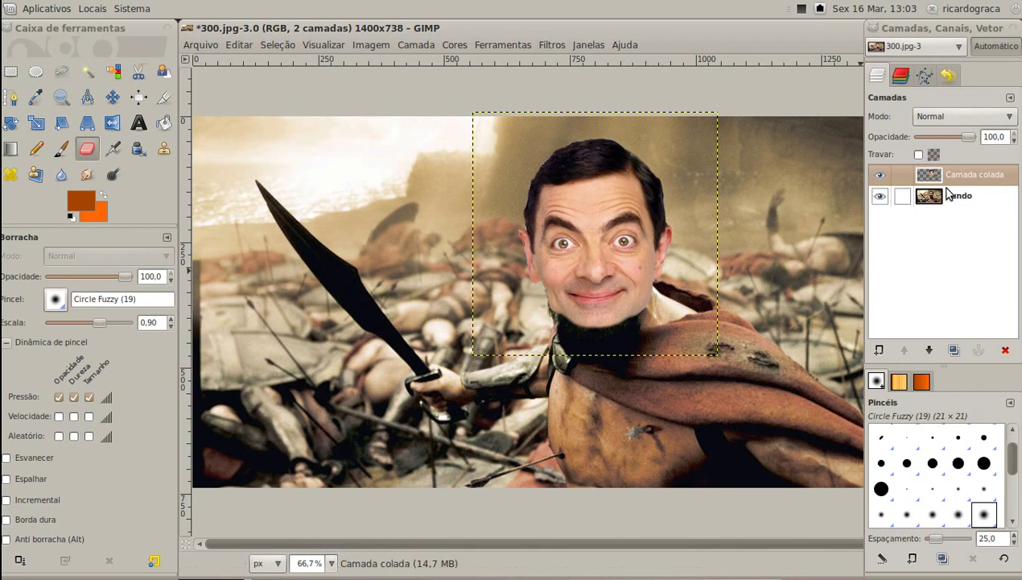
Create a new transparent layer named 'cor'.
{"action": "left_click", "coordinate": [879, 351]}
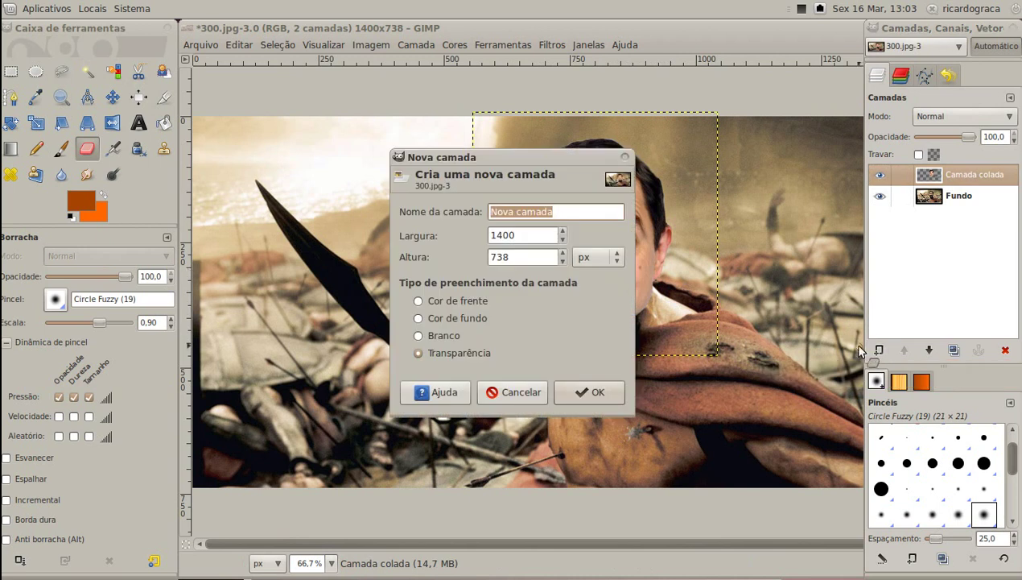
{"action": "left_click", "coordinate": [563, 214]}
{"action": "left_click_drag", "start_coordinate": [561, 212], "coordinate": [476, 209]}
{"action": "type", "text": "cor"}
{"action": "key", "text": "Return"}
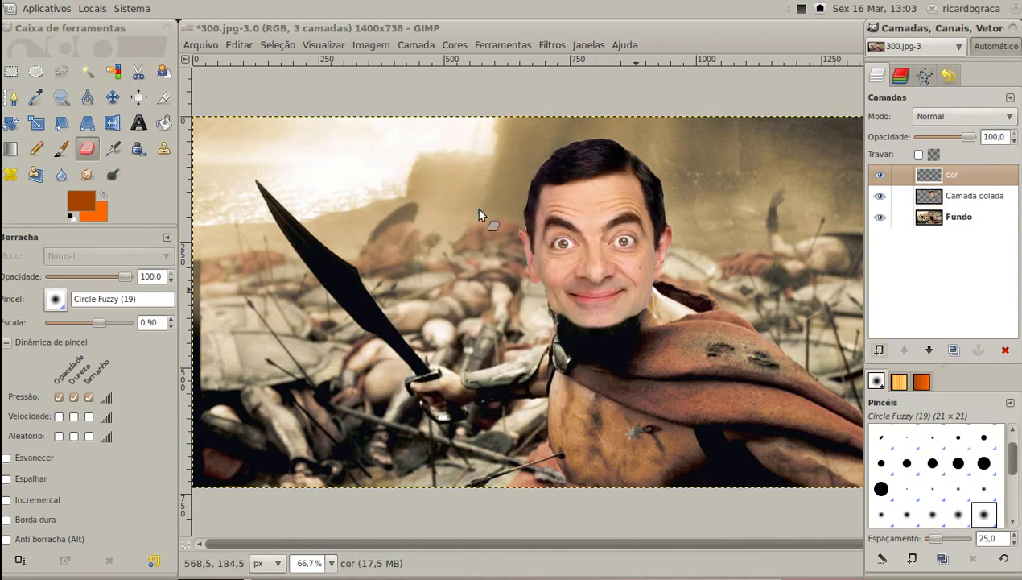
Sample the tan sand colour from all visible layers and fill the cor layer with it.
{"action": "left_click", "coordinate": [35, 103]}
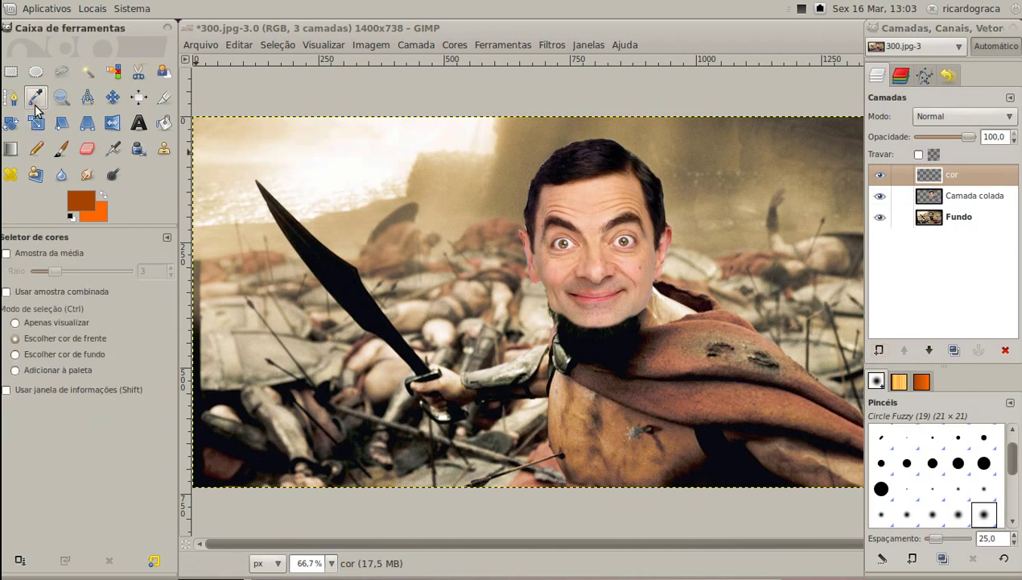
{"action": "left_click", "coordinate": [7, 292]}
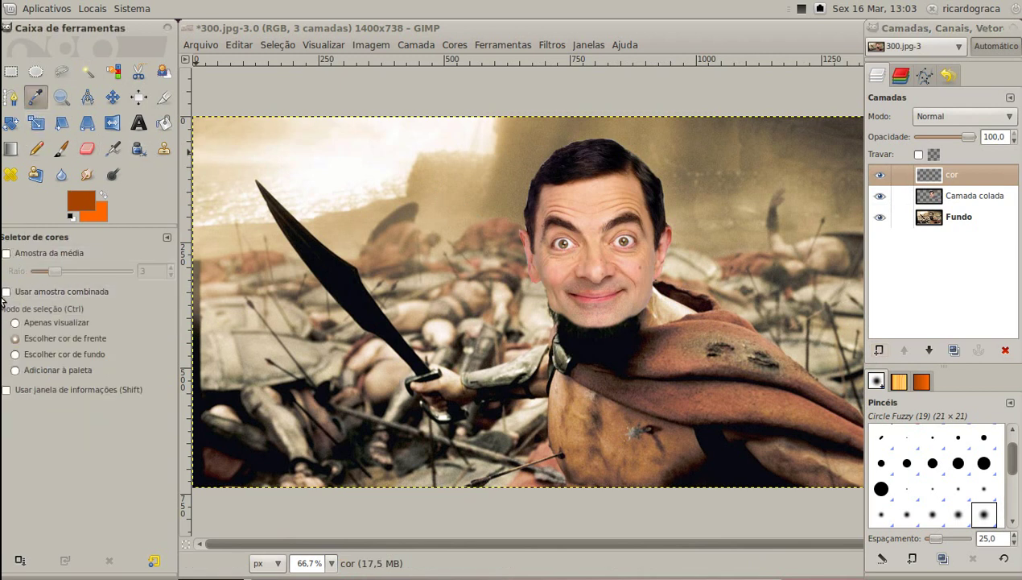
{"action": "left_click", "coordinate": [471, 194]}
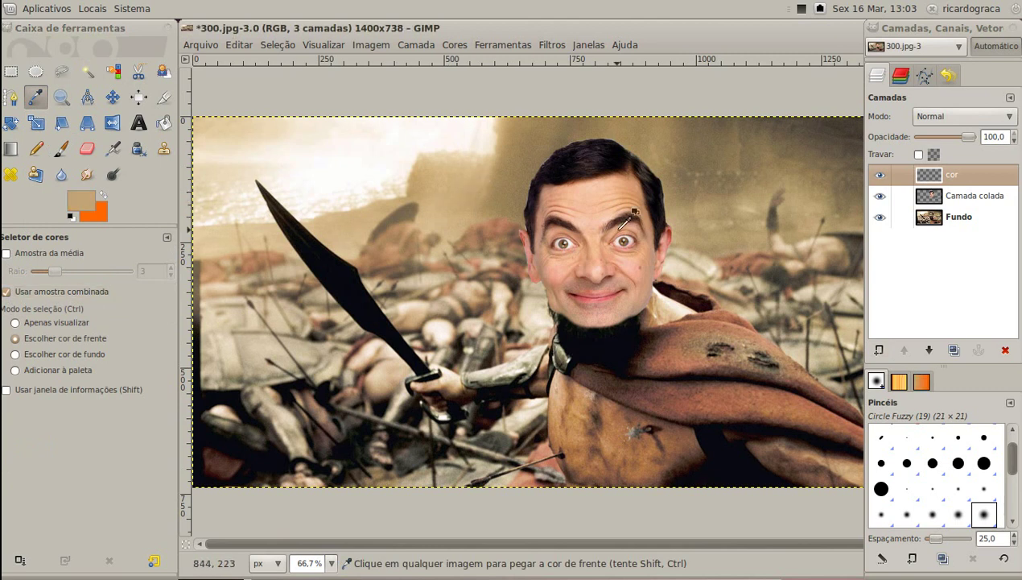
{"action": "left_click", "coordinate": [236, 45]}
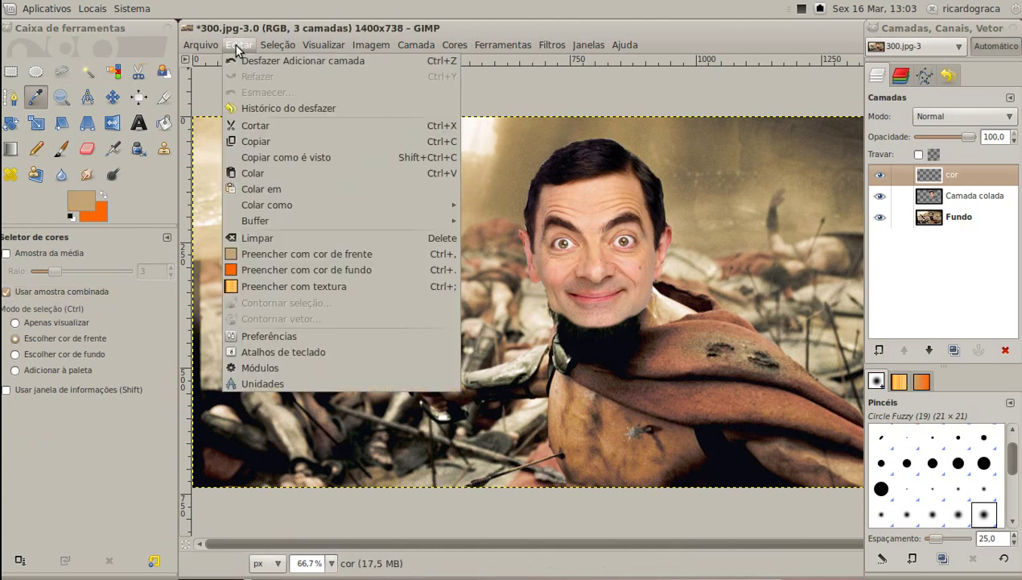
{"action": "left_click", "coordinate": [269, 253]}
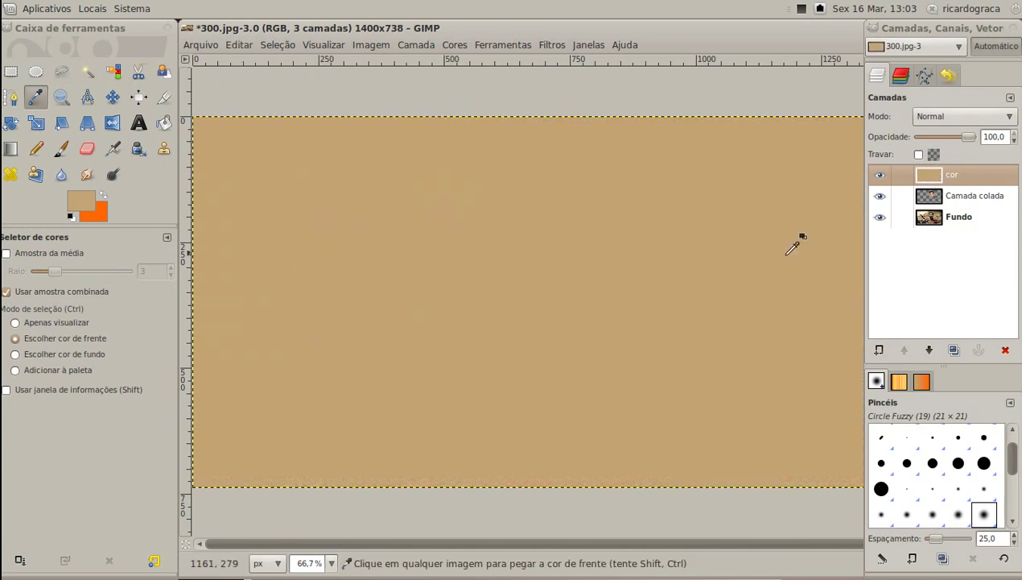
Set the cor layer's mode to Cor and toggle it to compare the sepia tint.
{"action": "left_click", "coordinate": [967, 118]}
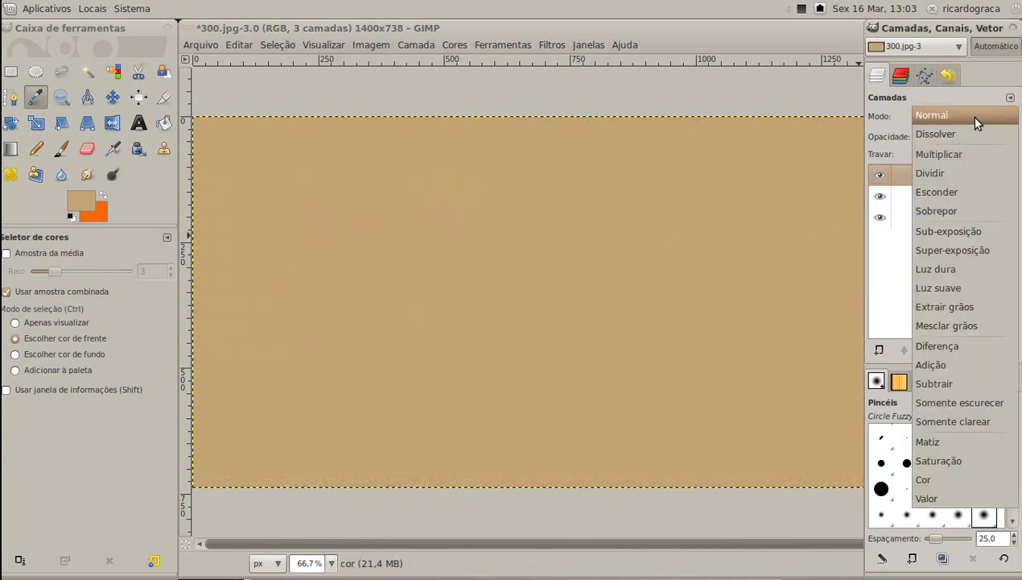
{"action": "left_click", "coordinate": [924, 480]}
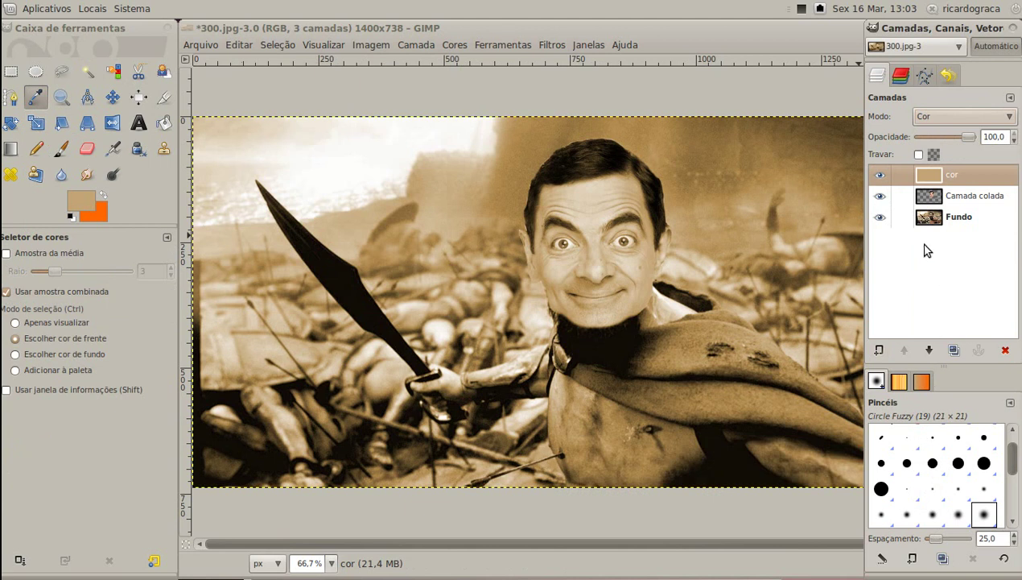
{"action": "left_click", "coordinate": [879, 175]}
{"action": "left_click", "coordinate": [879, 175]}
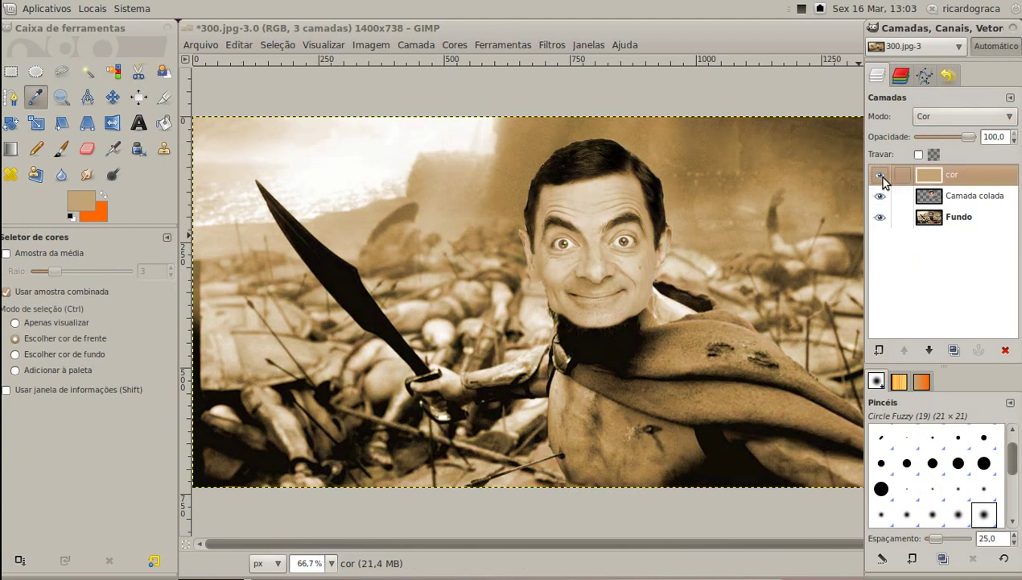
{"action": "left_click", "coordinate": [880, 175]}
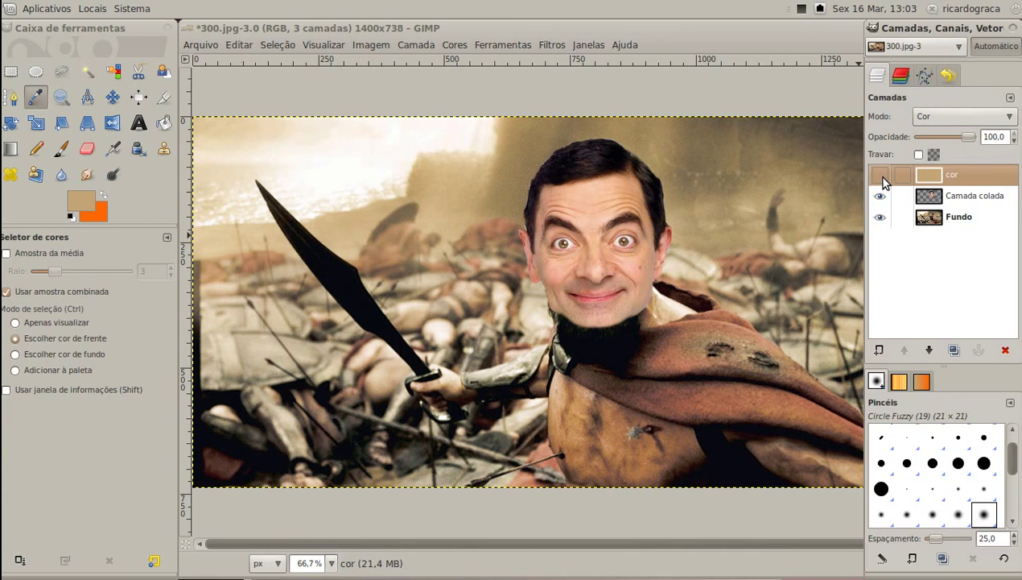
{"action": "left_click", "coordinate": [880, 175]}
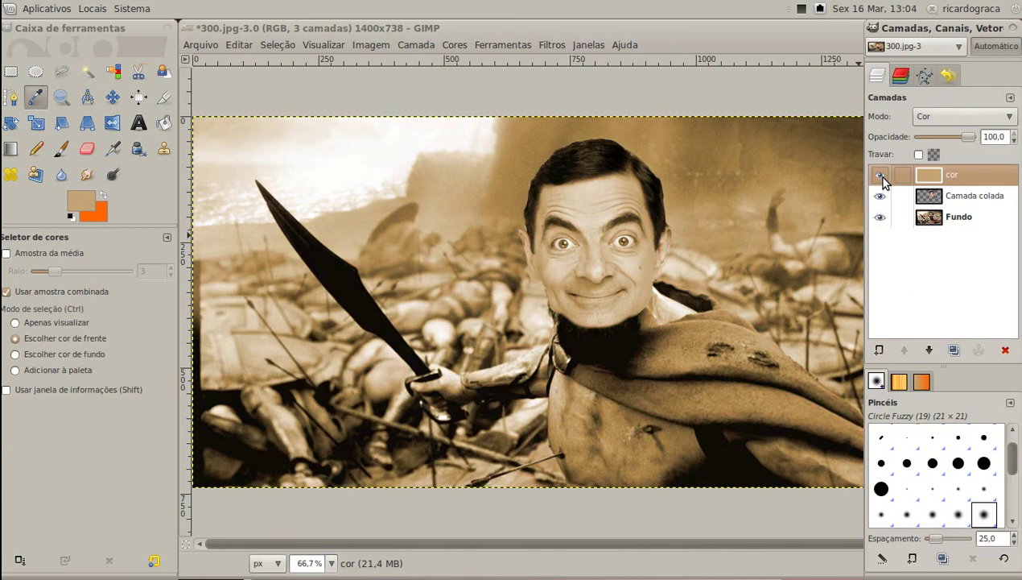
{"action": "left_click", "coordinate": [880, 175]}
{"action": "left_click", "coordinate": [881, 175]}
Delete the cor layer, duplicate Camada colada, and lock the copy's alpha channel.
{"action": "left_click", "coordinate": [1005, 350]}
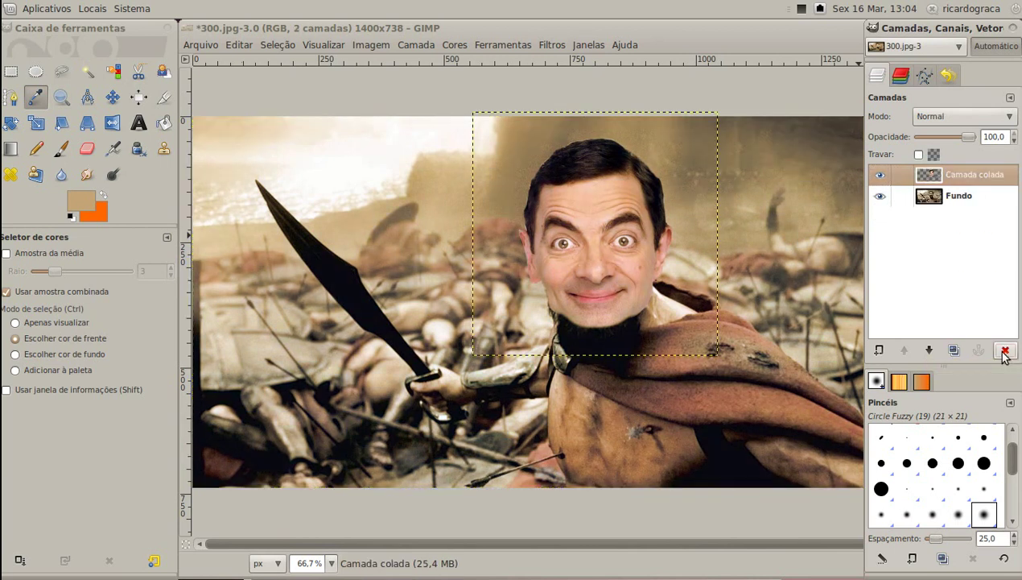
{"action": "left_click", "coordinate": [927, 174]}
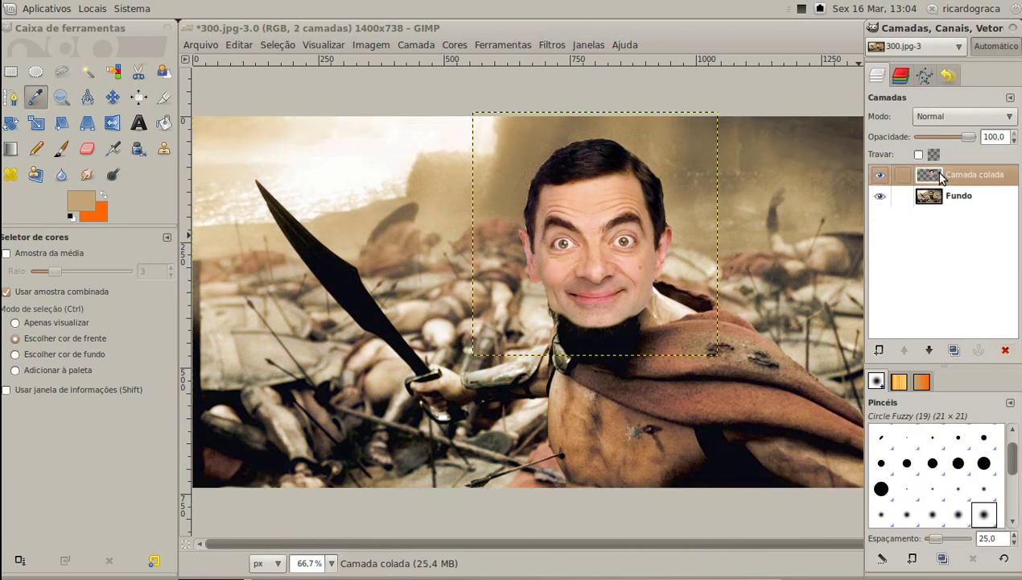
{"action": "left_click", "coordinate": [956, 351]}
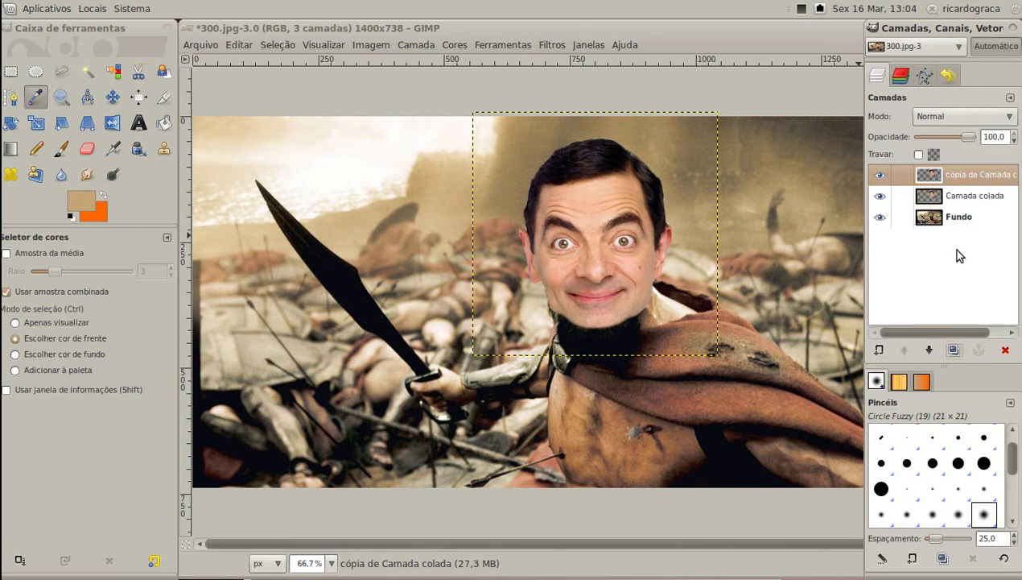
{"action": "left_click", "coordinate": [920, 154]}
Fill the face copy with tan in Cor mode at 50 opacity, then hide layer boundary.
{"action": "left_click", "coordinate": [238, 44]}
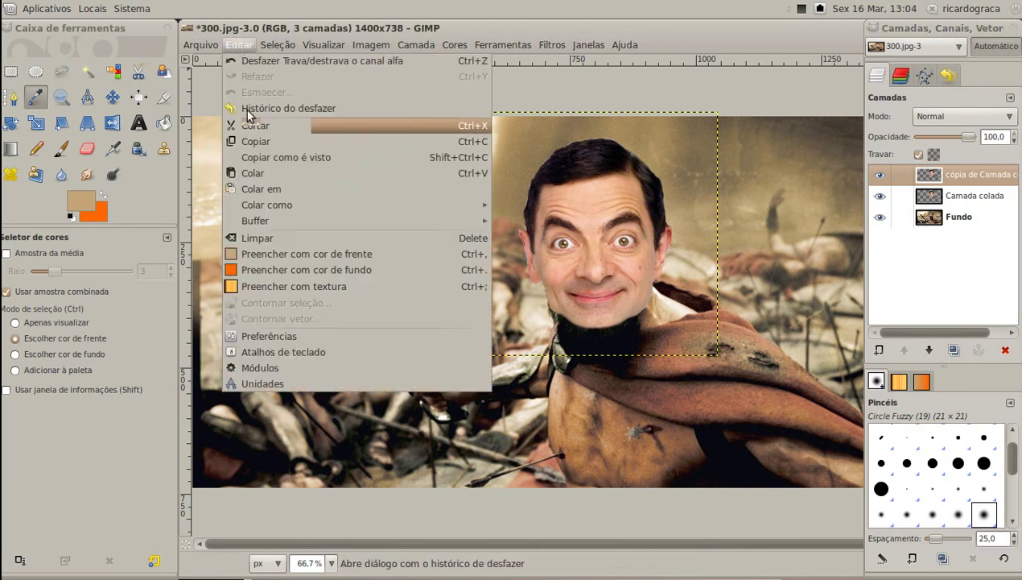
{"action": "left_click", "coordinate": [265, 253]}
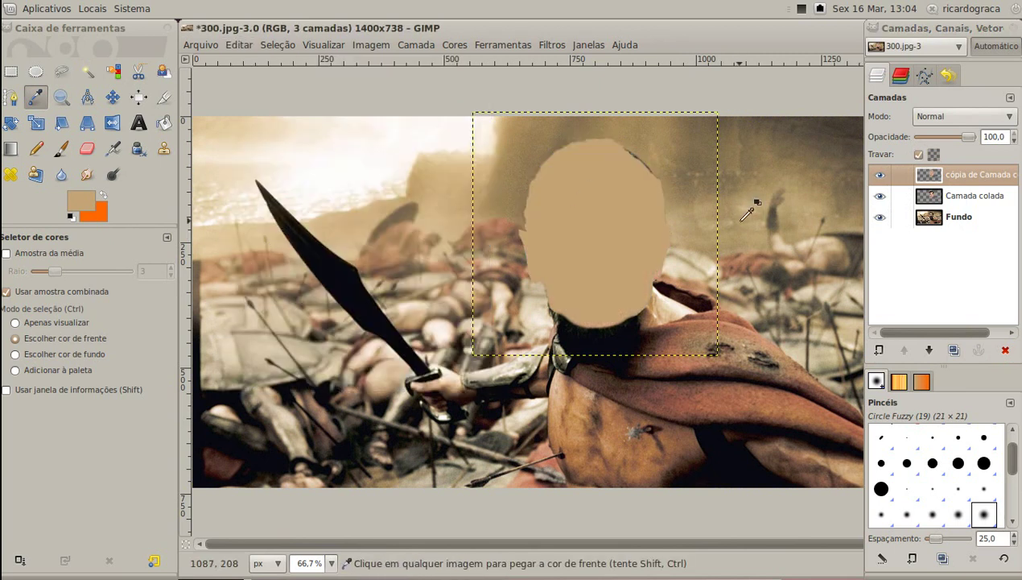
{"action": "left_click", "coordinate": [938, 116]}
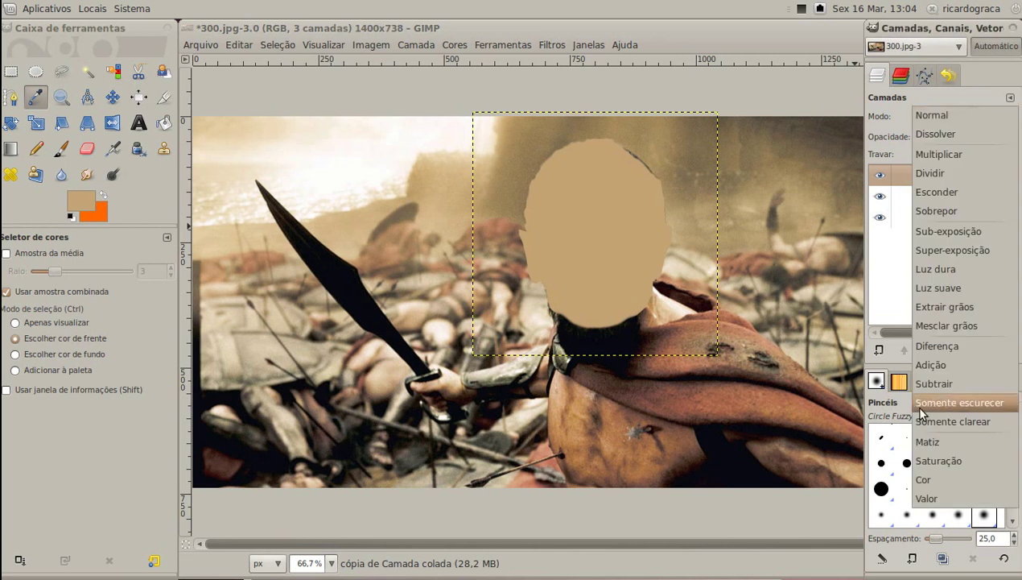
{"action": "left_click", "coordinate": [923, 479]}
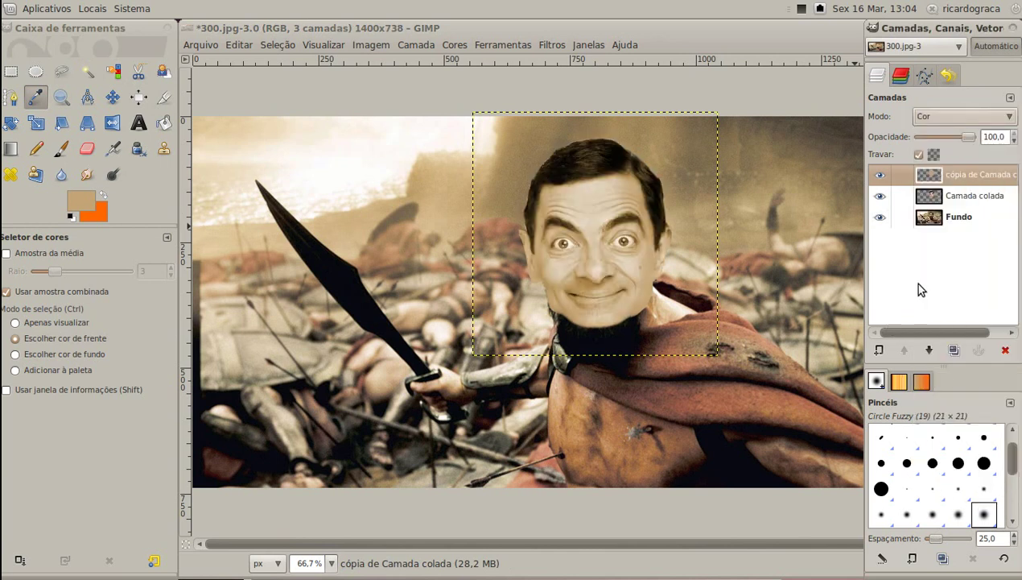
{"action": "left_click_drag", "start_coordinate": [964, 139], "coordinate": [939, 136]}
{"action": "left_click", "coordinate": [879, 175]}
{"action": "left_click", "coordinate": [879, 175]}
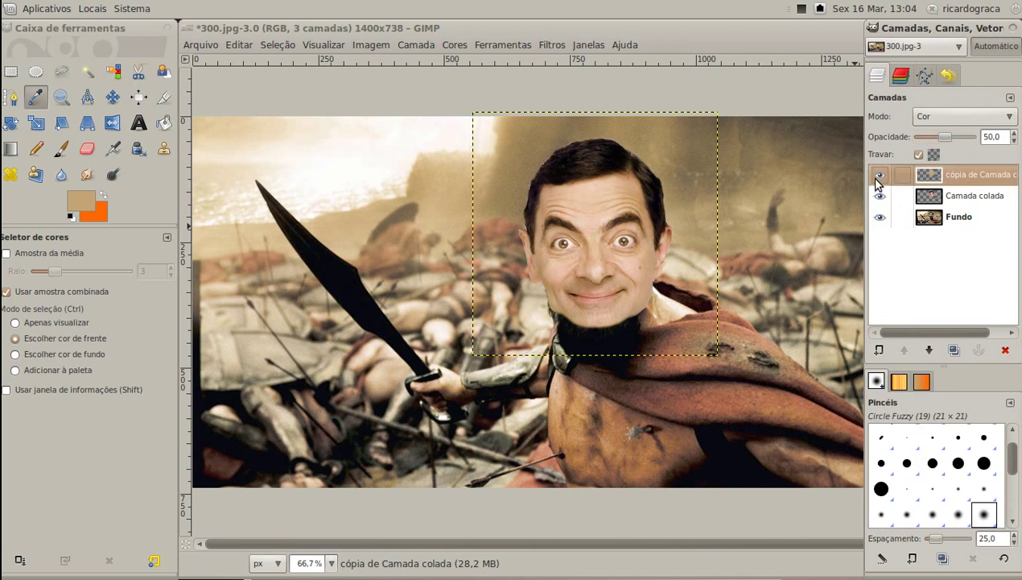
{"action": "left_click", "coordinate": [322, 44]}
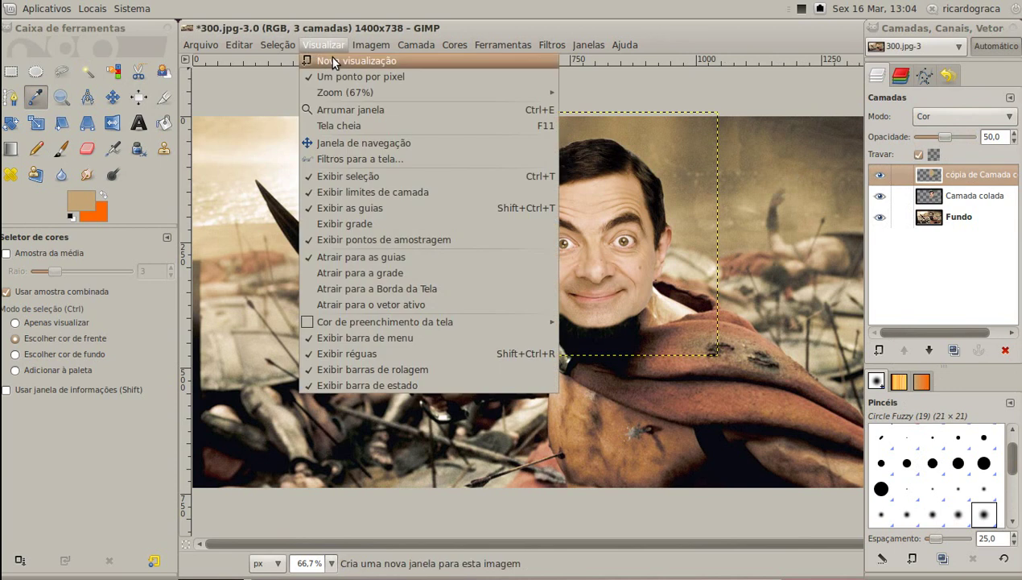
{"action": "left_click", "coordinate": [334, 191]}
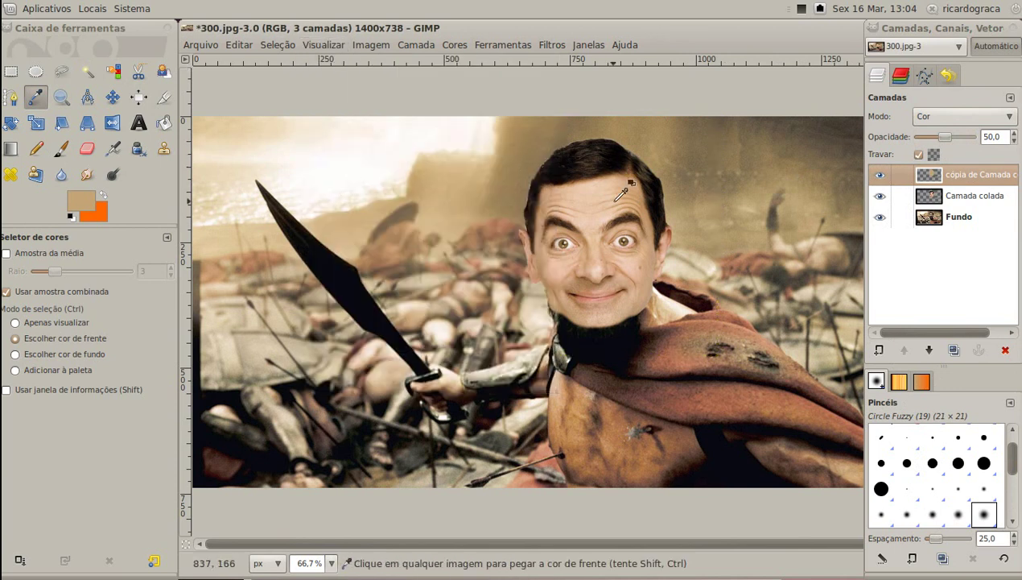